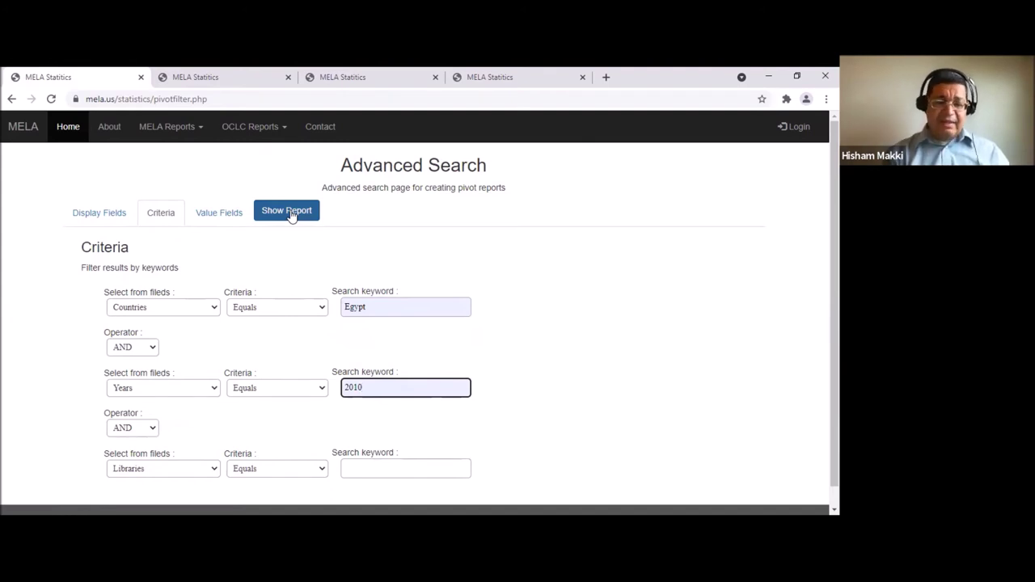
pyautogui.click(290, 214)
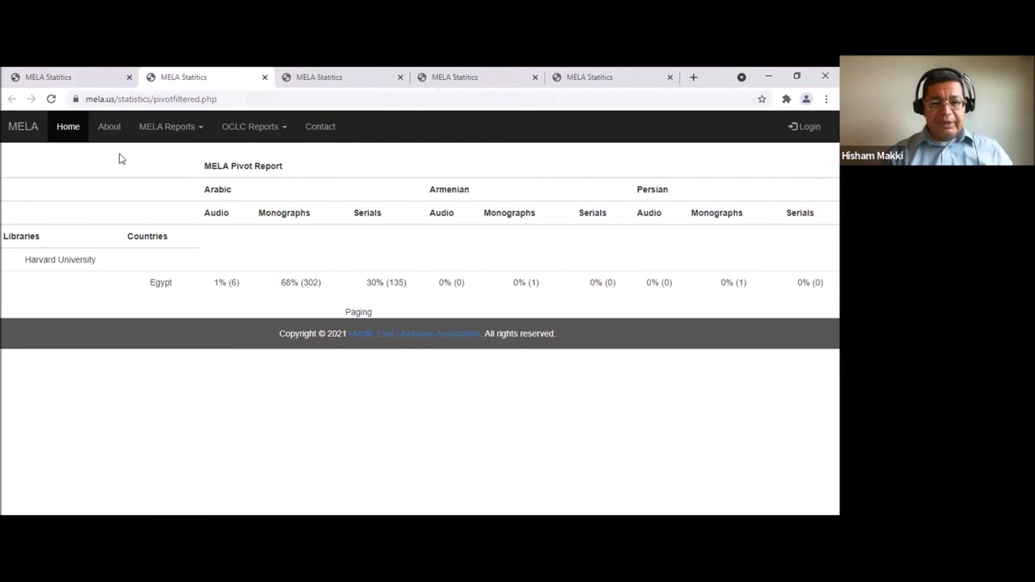
pyautogui.hotkey('ctrl', 'w')
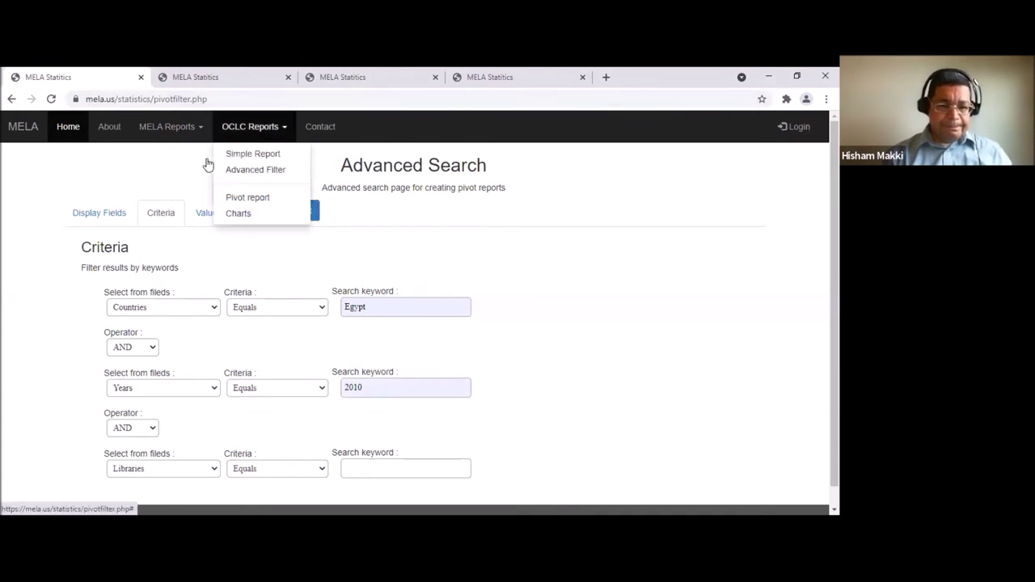
# Step: Open the OCLC pivot report and bring up its filter Criteria section
pyautogui.click(250, 198)
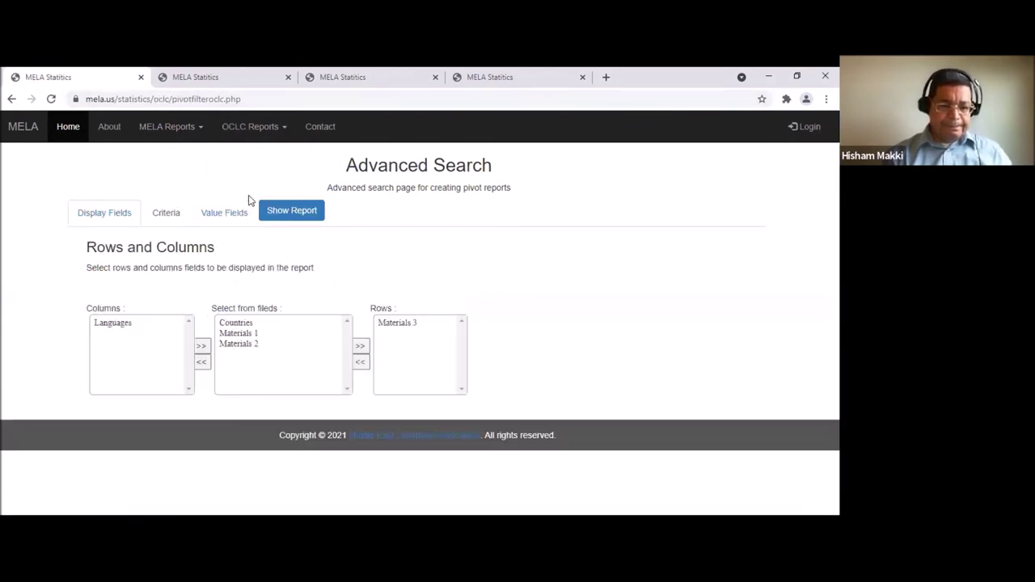
pyautogui.click(171, 214)
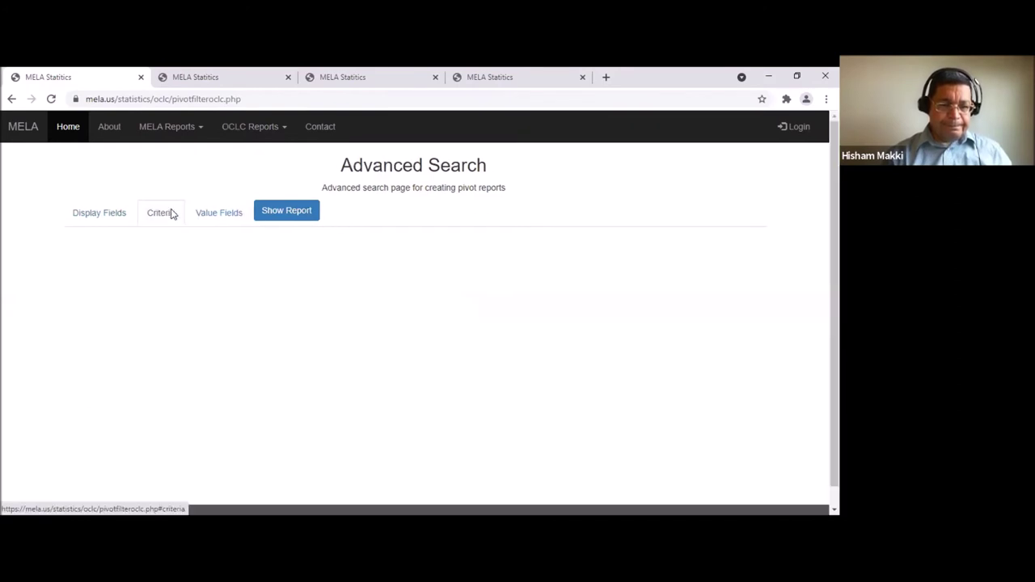
pyautogui.click(209, 216)
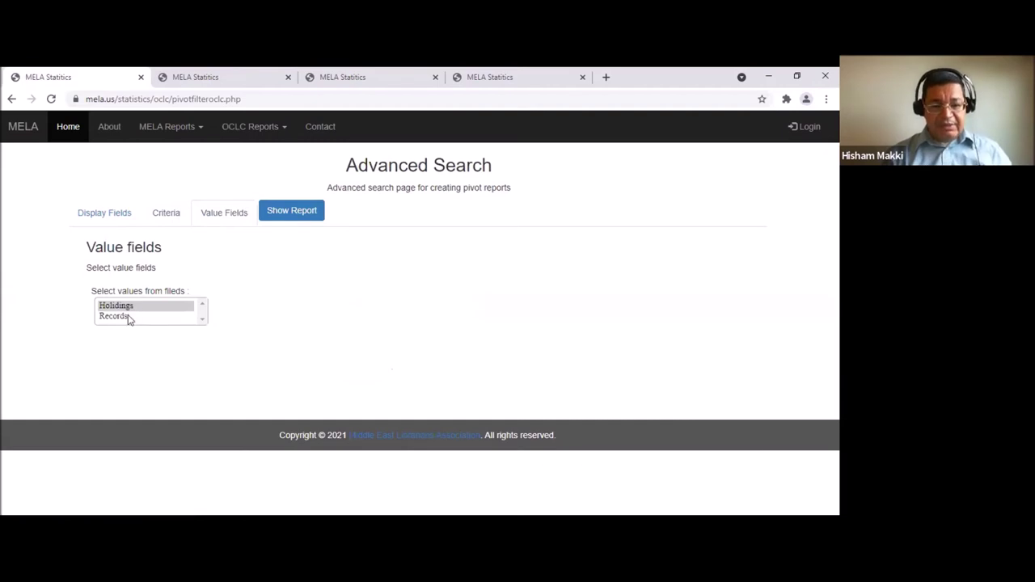
pyautogui.click(169, 215)
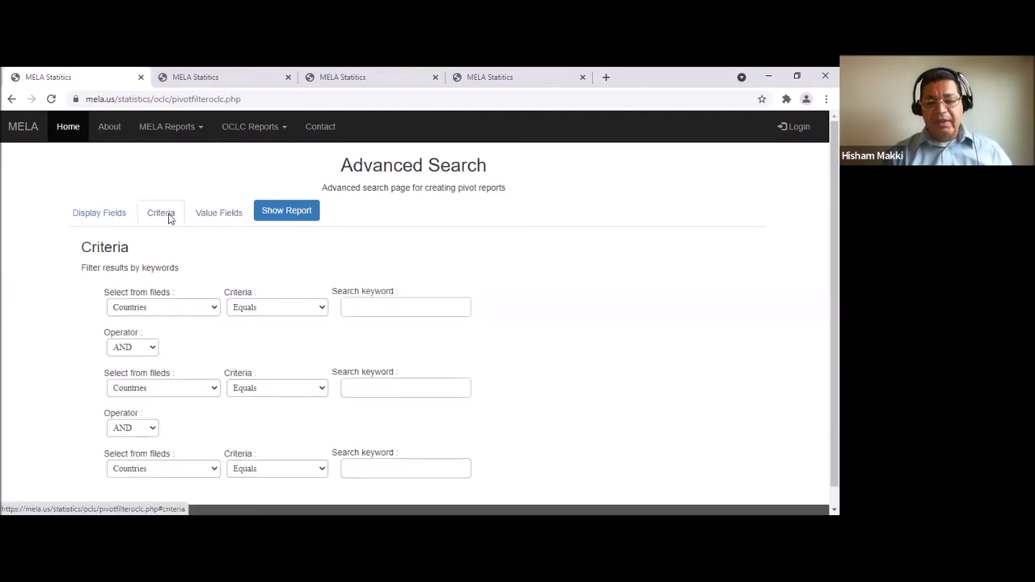
# Step: Add a first filter: Countries equals Egypt
pyautogui.click(212, 310)
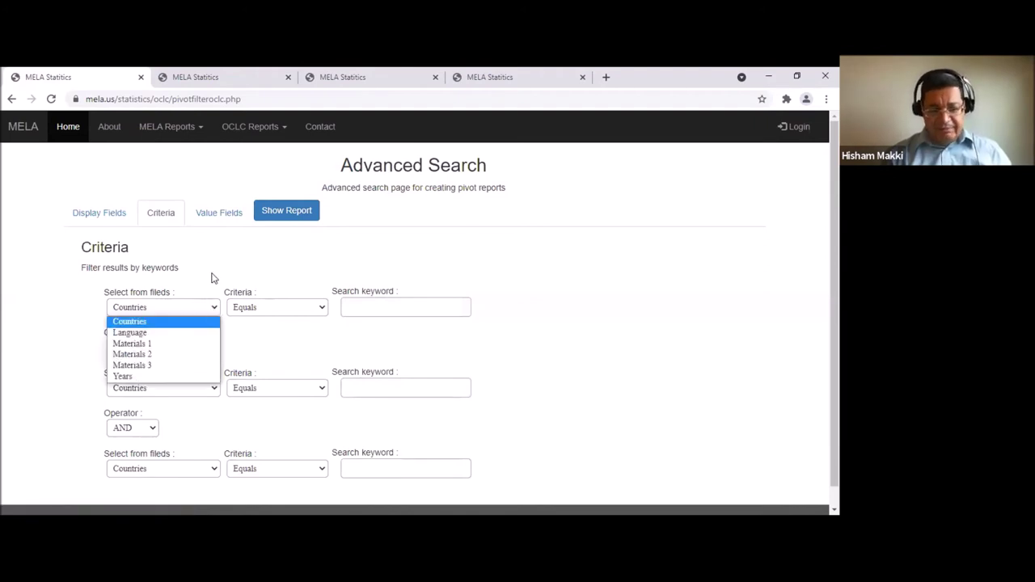
pyautogui.click(213, 278)
pyautogui.click(397, 301)
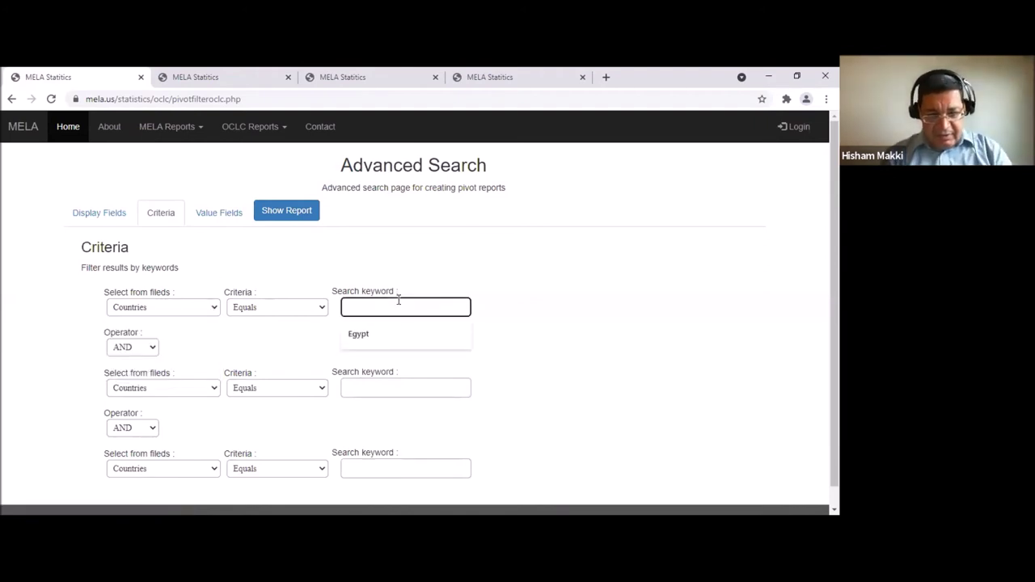
pyautogui.click(386, 334)
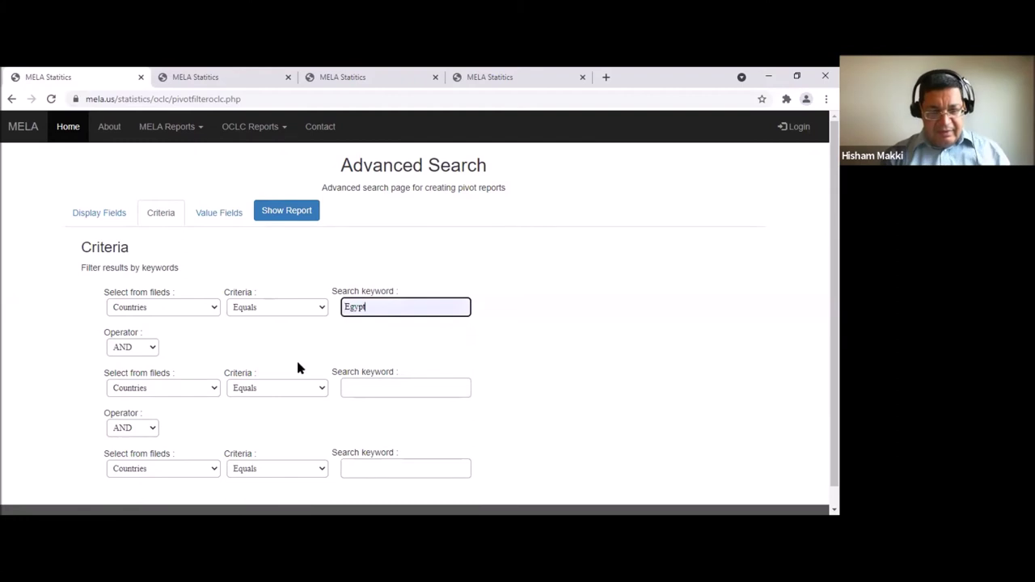
# Step: Add a Years greater than or equal 2010 filter and generate the pivot table
pyautogui.click(198, 393)
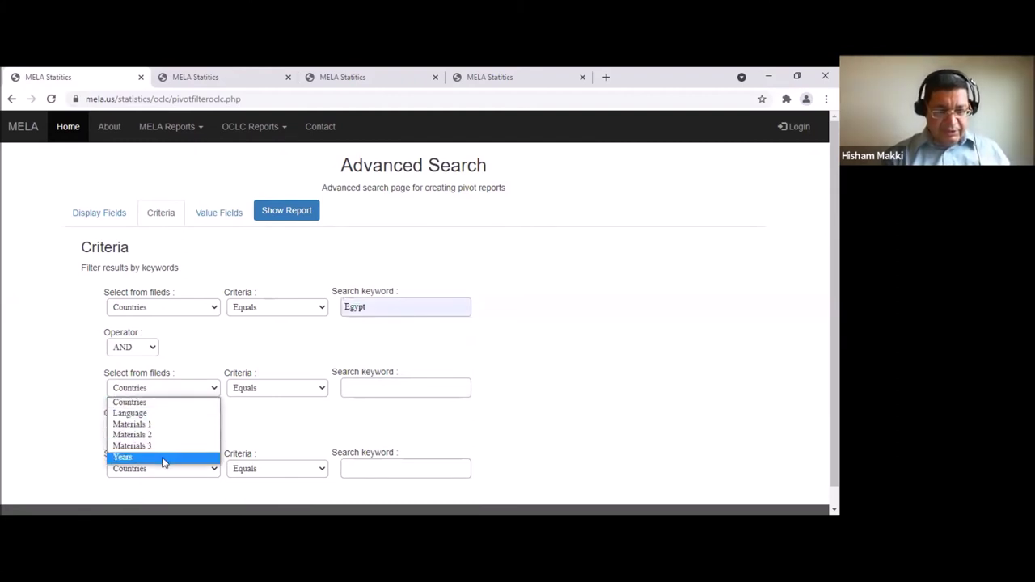
pyautogui.click(164, 458)
pyautogui.click(264, 393)
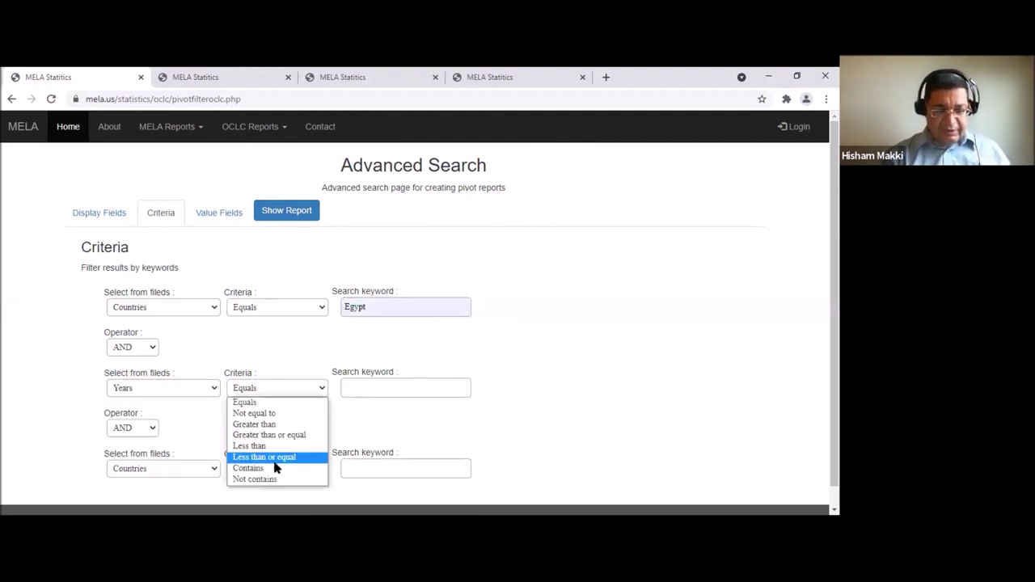
pyautogui.click(280, 437)
pyautogui.click(372, 388)
pyautogui.click(360, 419)
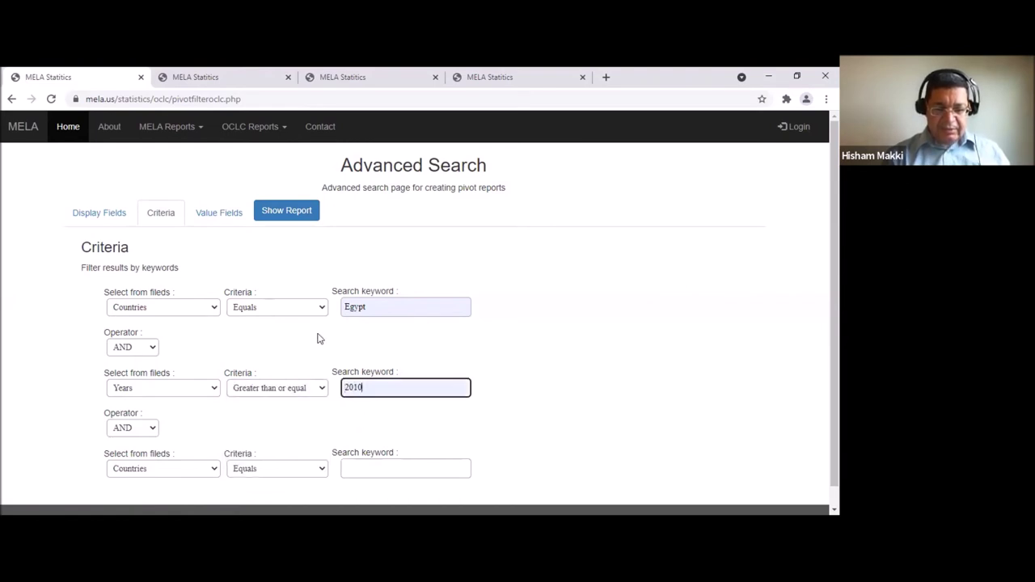
pyautogui.click(293, 213)
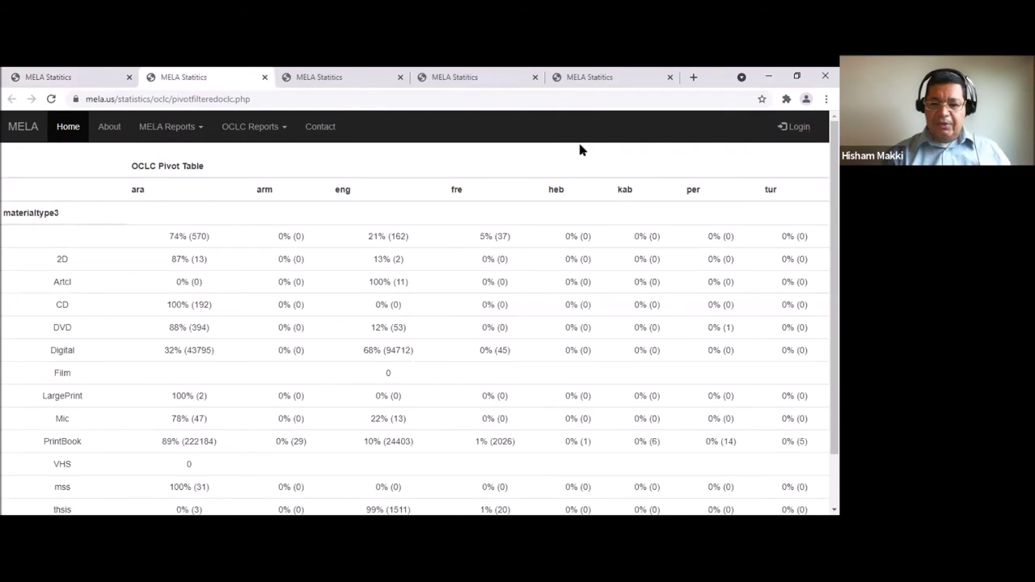
# Step: Review the Egypt 2010-onward pivot table (PrintBook 89% Arabic), then close its tab
pyautogui.scroll(-2, 420, 313)
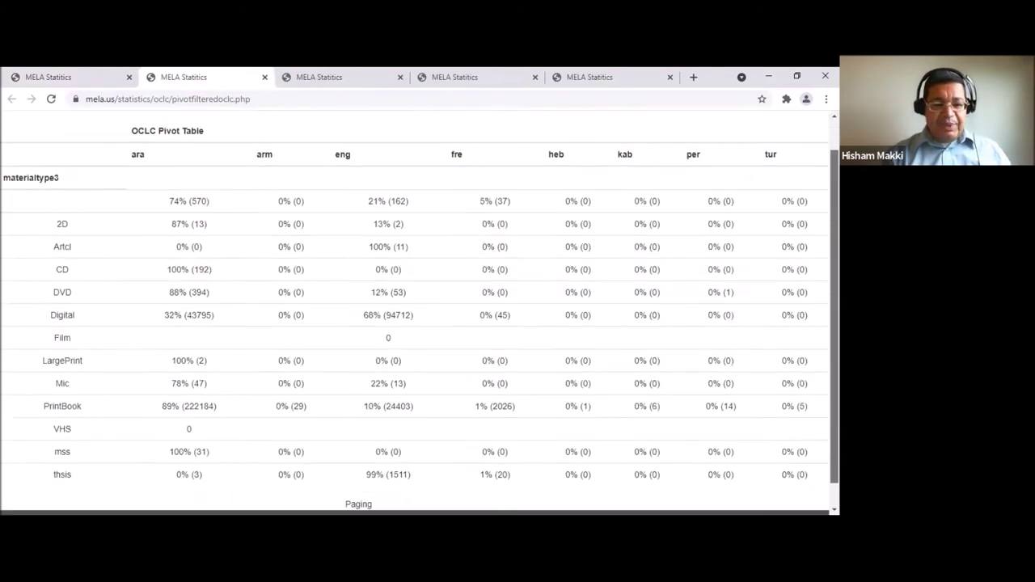
pyautogui.scroll(2, 420, 313)
pyautogui.scroll(-2, 419, 313)
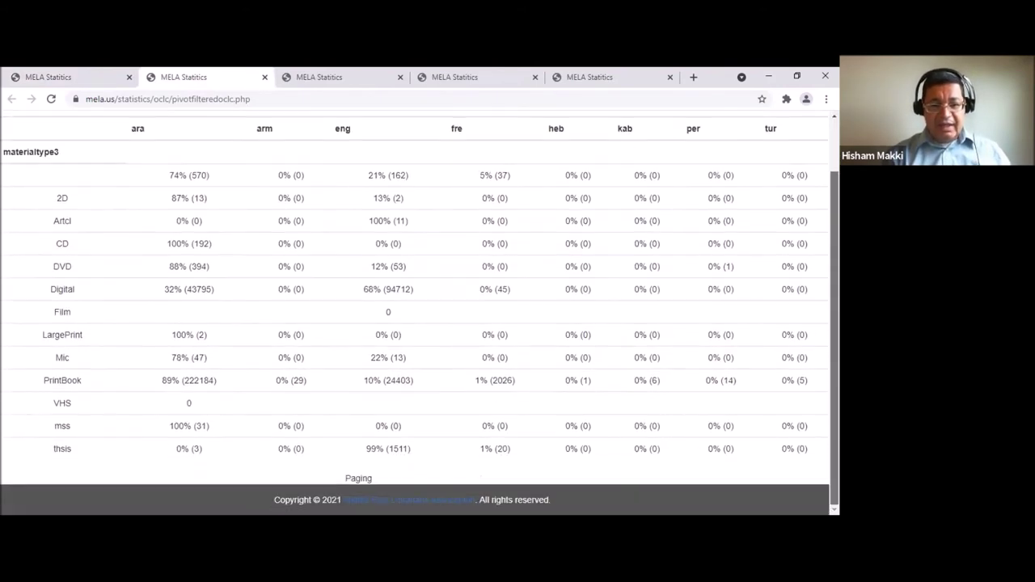
pyautogui.scroll(2, 420, 313)
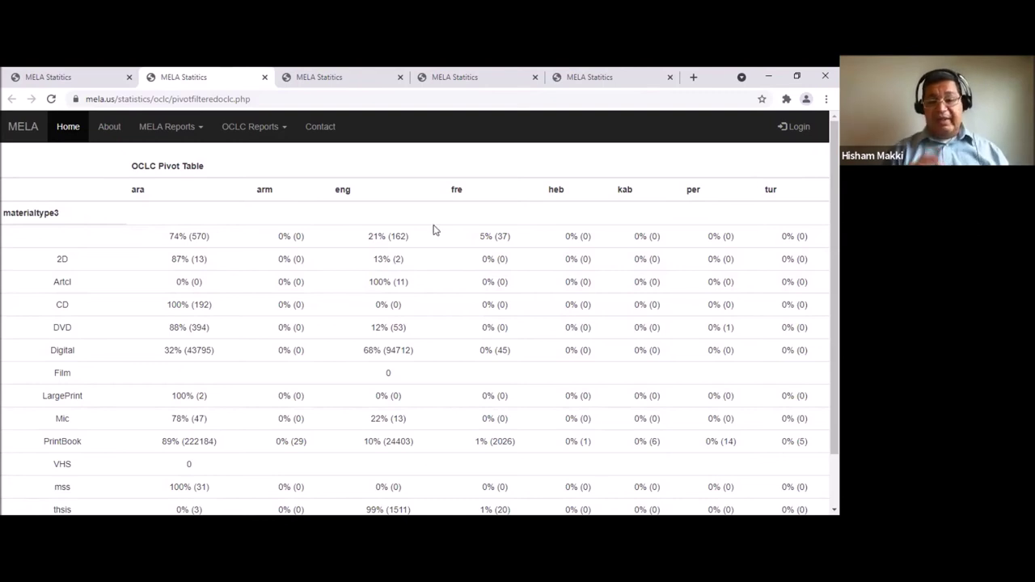
pyautogui.hotkey('ctrl', 'w')
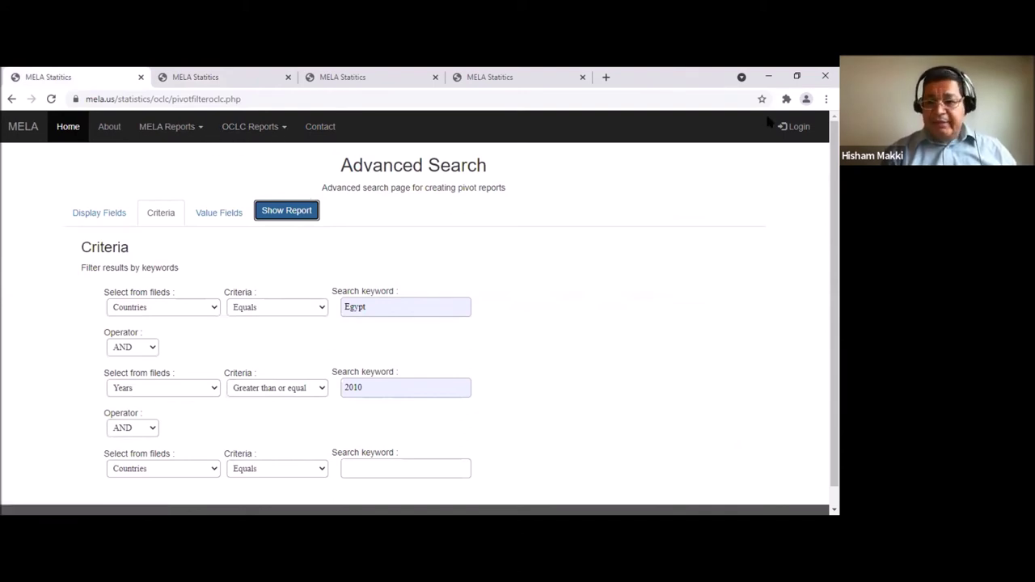
# Step: Go to the MELA Statistics Administration login page via Login in the top bar
pyautogui.click(789, 135)
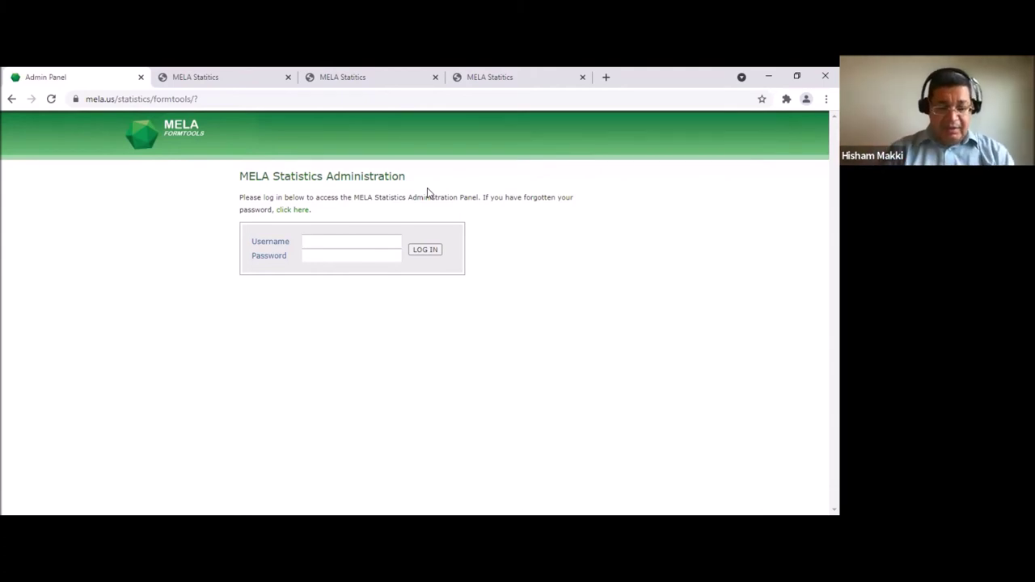
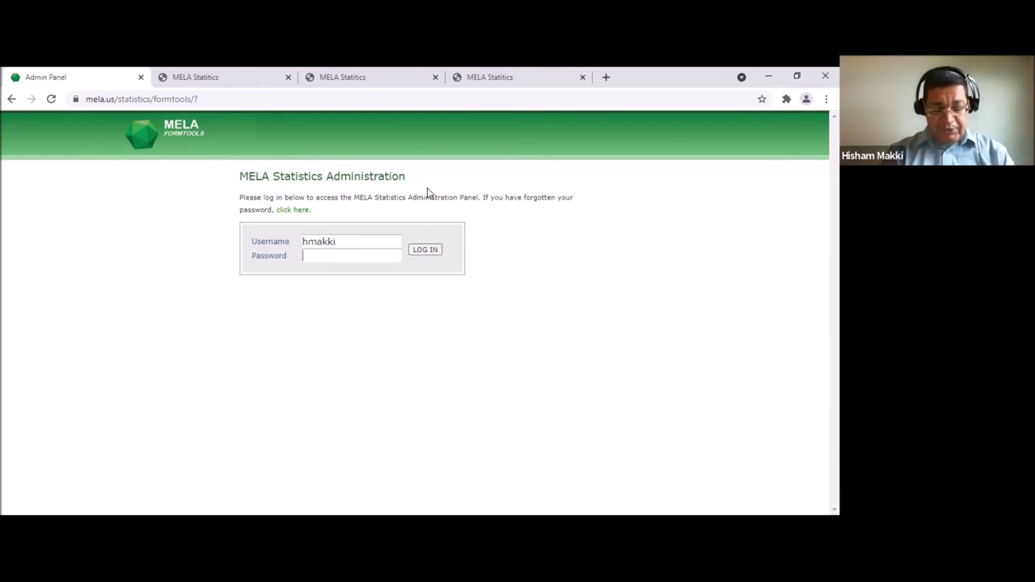
# Step: Sign in to the Form Tools admin panel with the account username and password
pyautogui.write('•••••••')
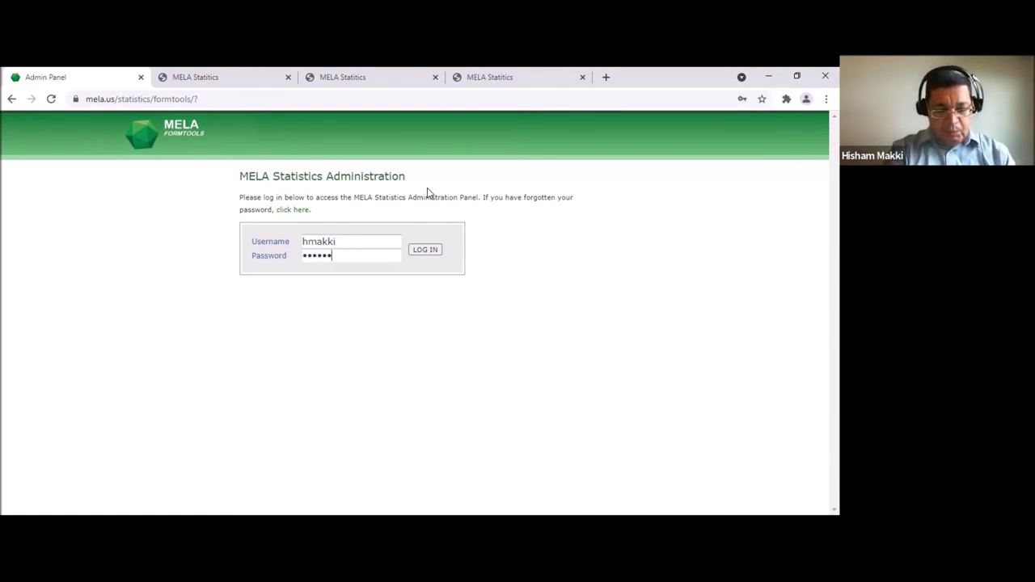
pyautogui.write('•••••')
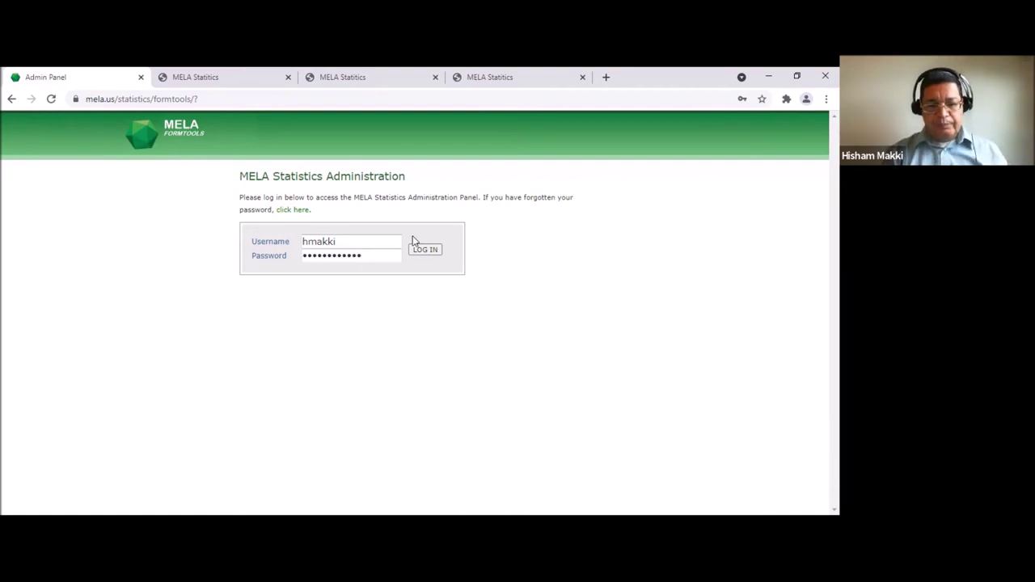
pyautogui.click(420, 251)
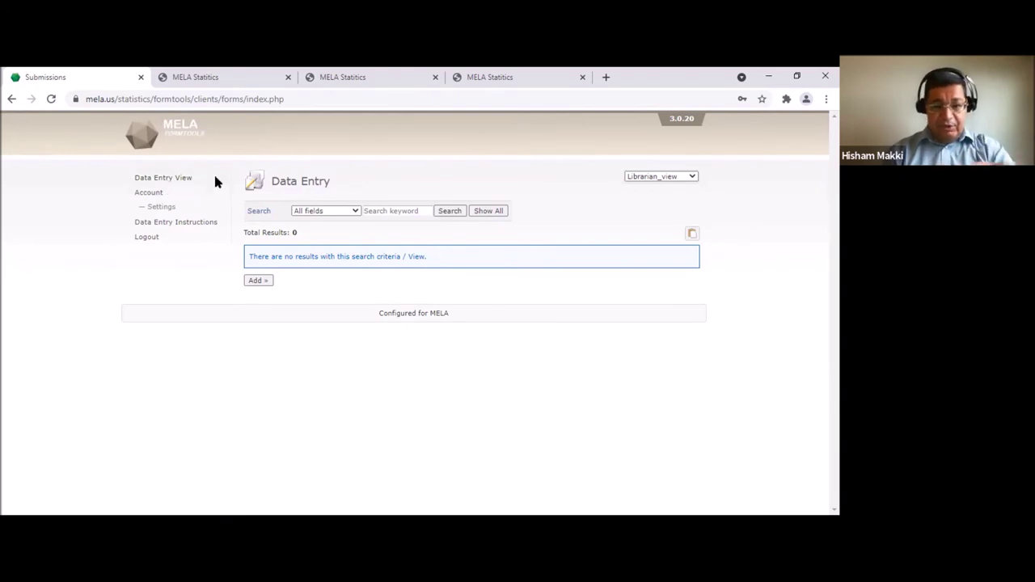
# Step: Switch Data Entry to Inputter_view and begin adding a new submission
pyautogui.click(648, 177)
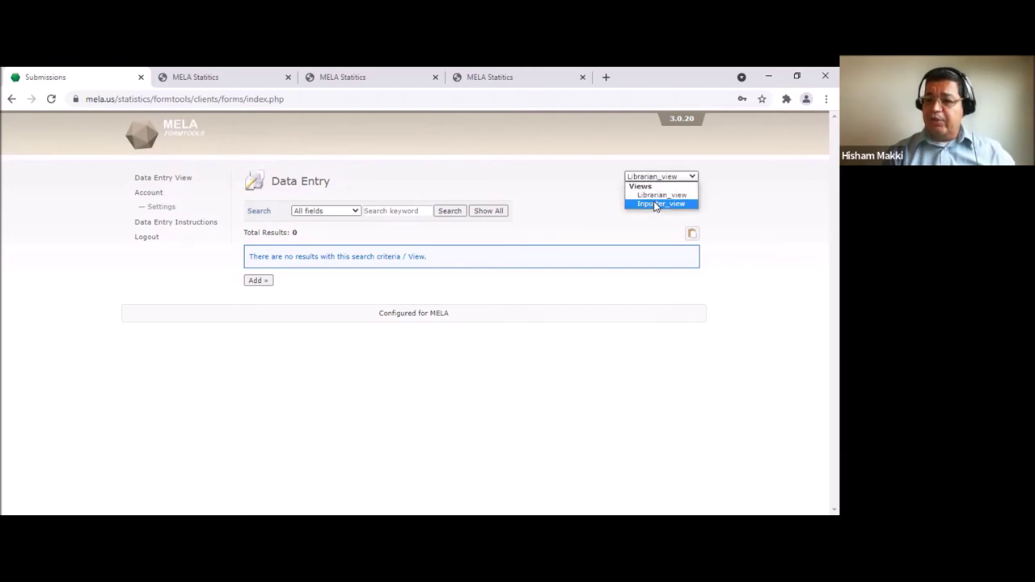
pyautogui.click(656, 205)
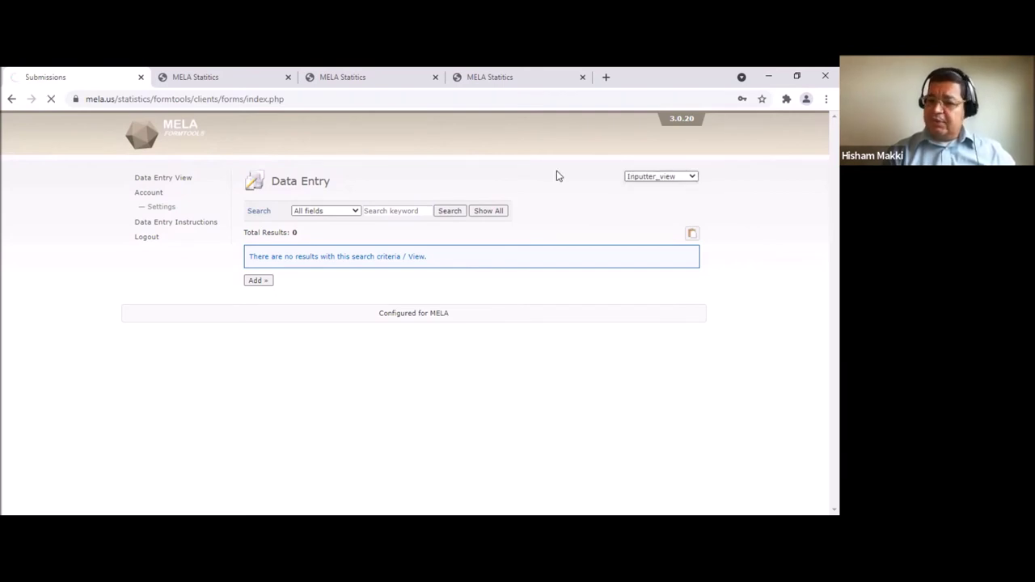
pyautogui.click(258, 281)
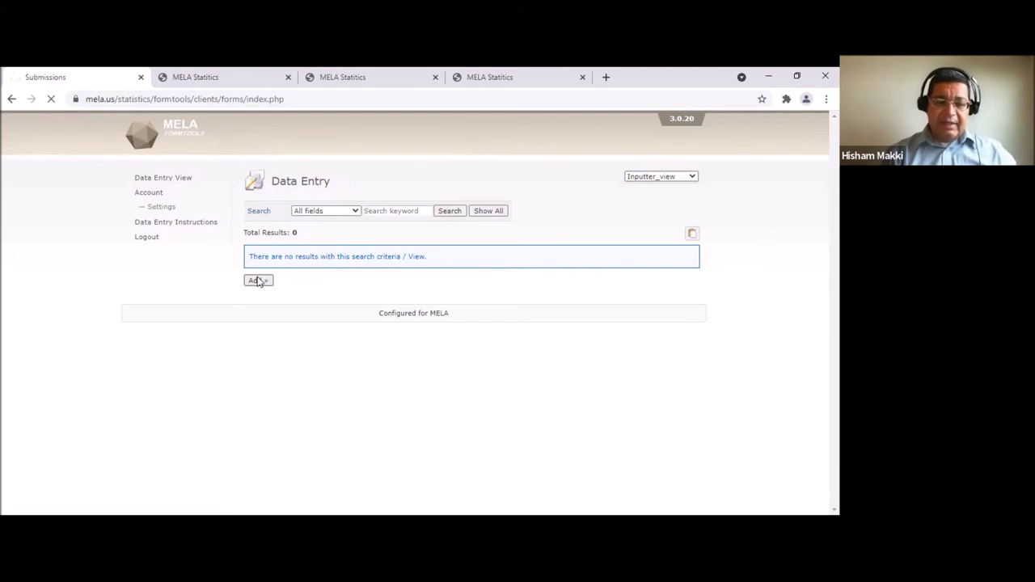
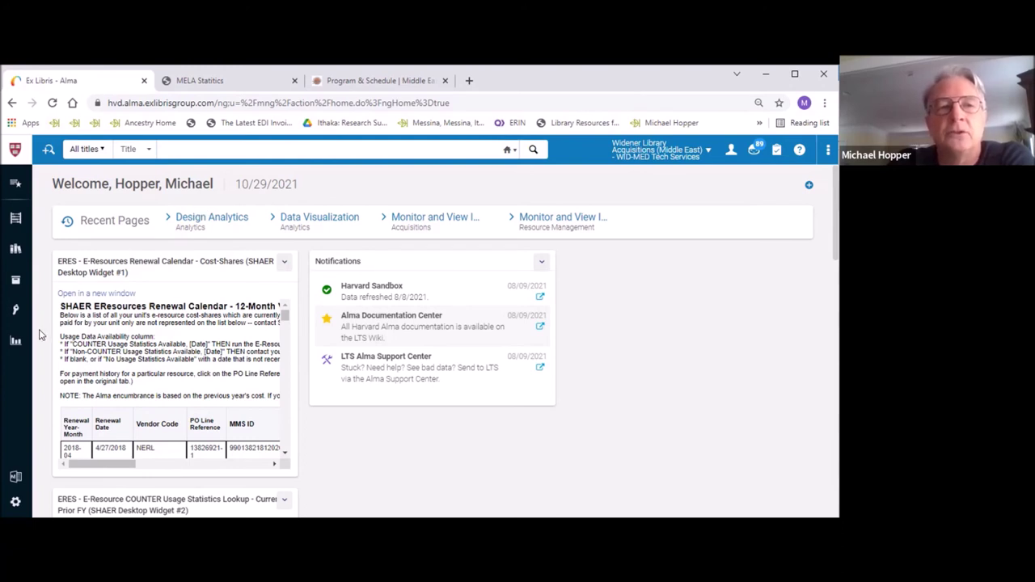
# Step: From Design Analytics, browse the catalog and edit MELA Metrics Report 2
pyautogui.click(233, 219)
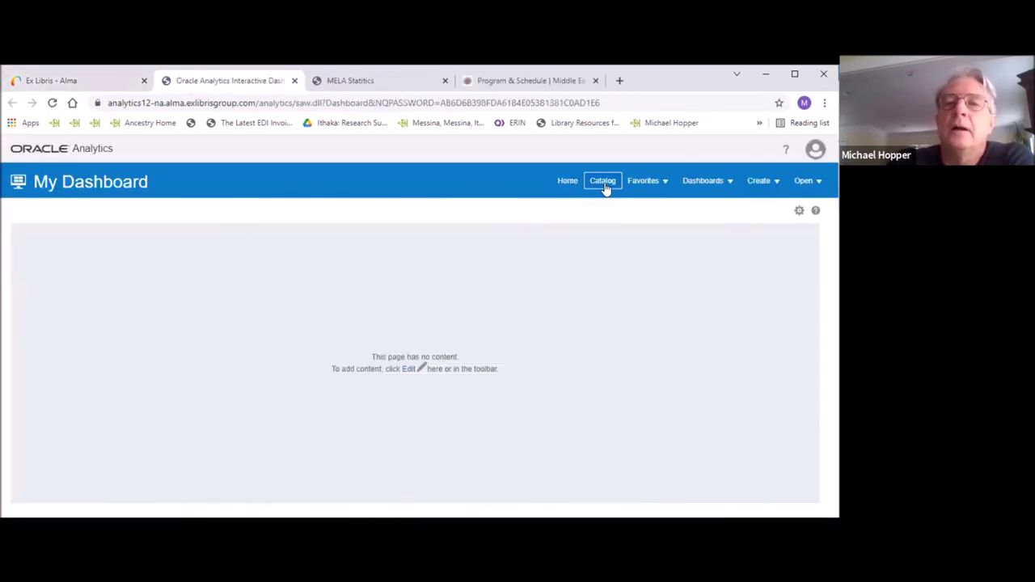
pyautogui.click(604, 183)
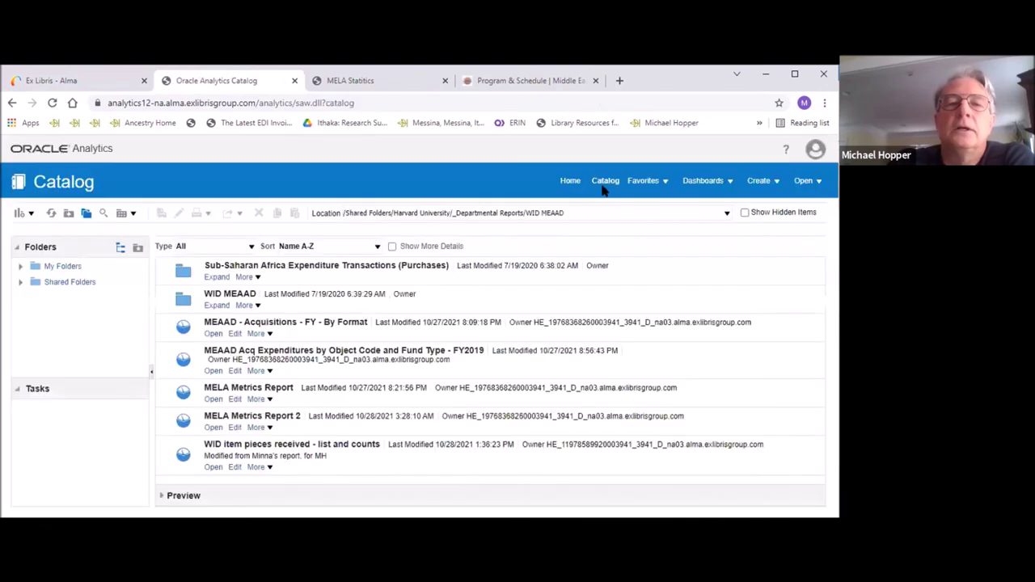
pyautogui.click(233, 427)
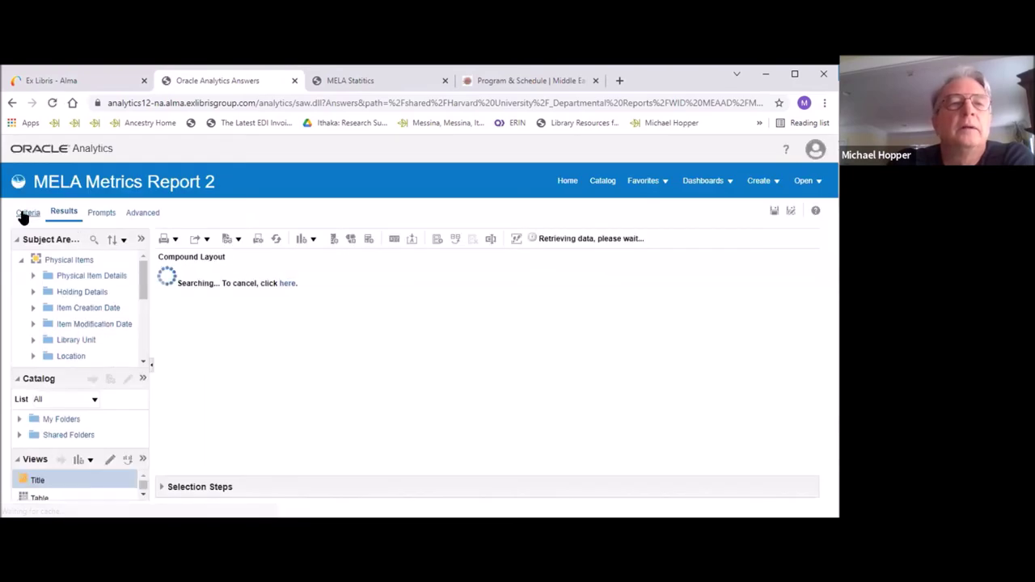
# Step: Inspect the Criteria columns, Fund Fiscal Period options, and filters (FY-2000–FY-2021, ledger 415, languages)
pyautogui.click(24, 214)
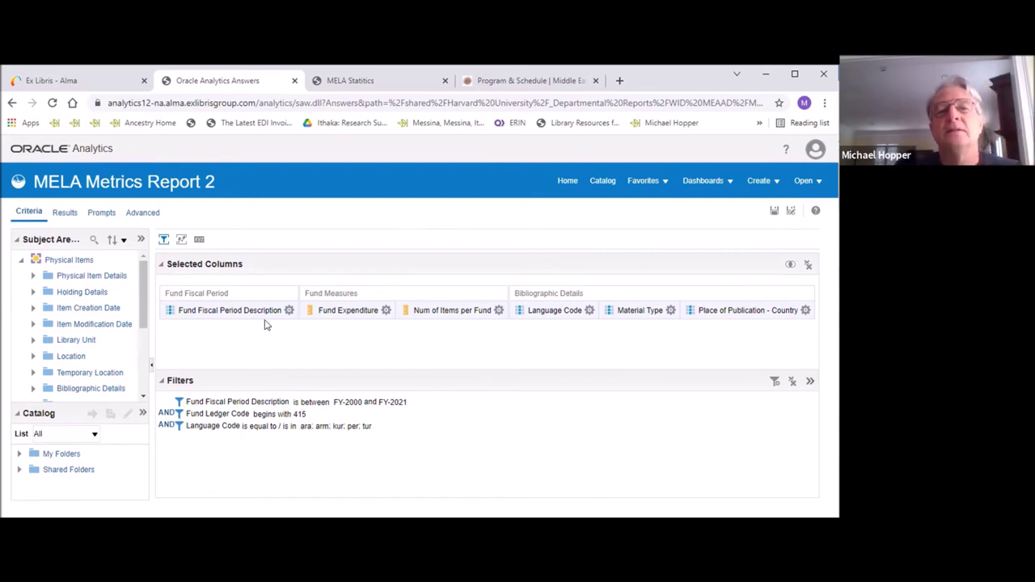
pyautogui.click(289, 310)
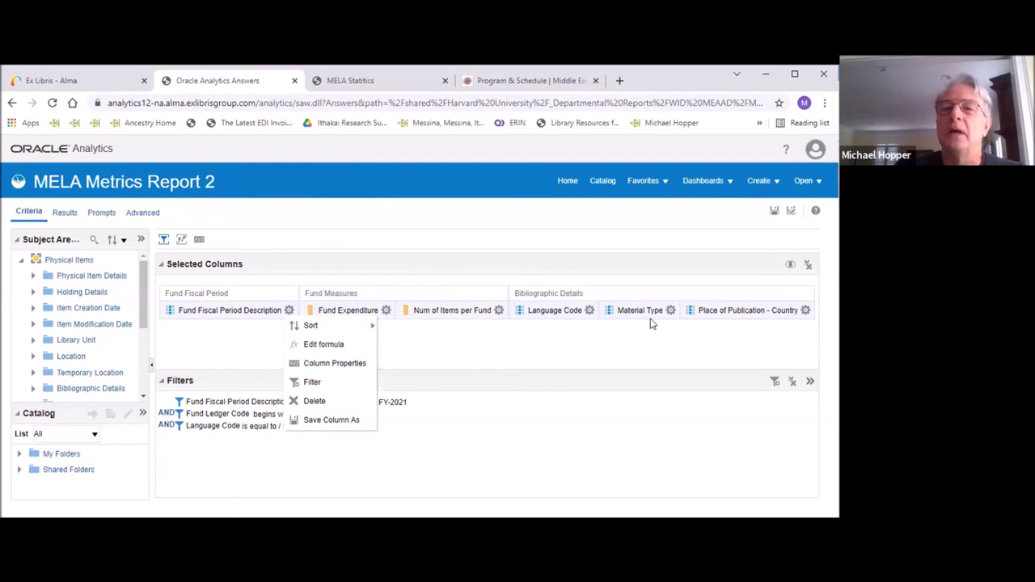
pyautogui.click(623, 363)
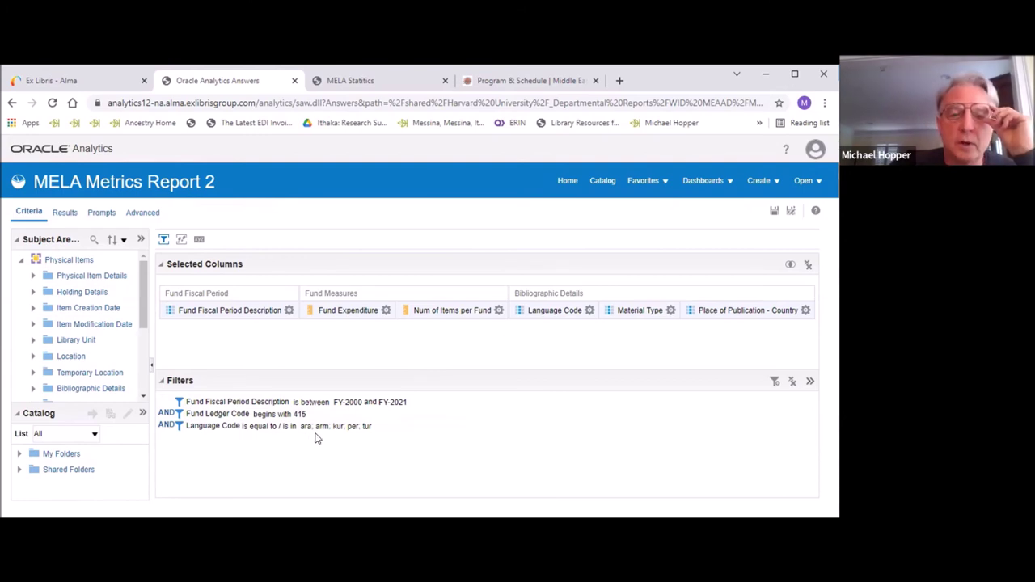
pyautogui.moveTo(346, 435)
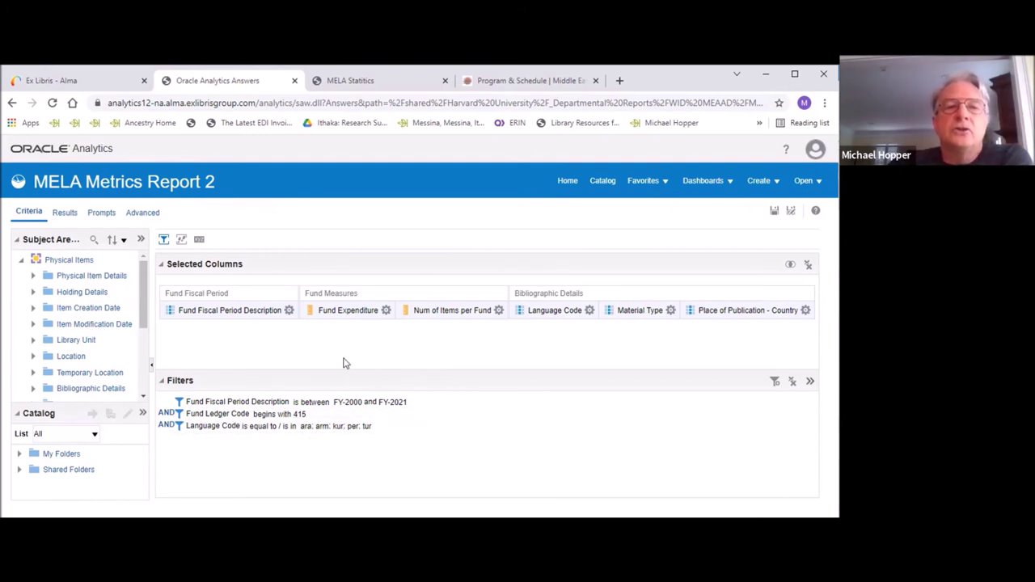
# Step: Run MELA Metrics Report 2, export its results as CSV, and open the download
pyautogui.click(65, 214)
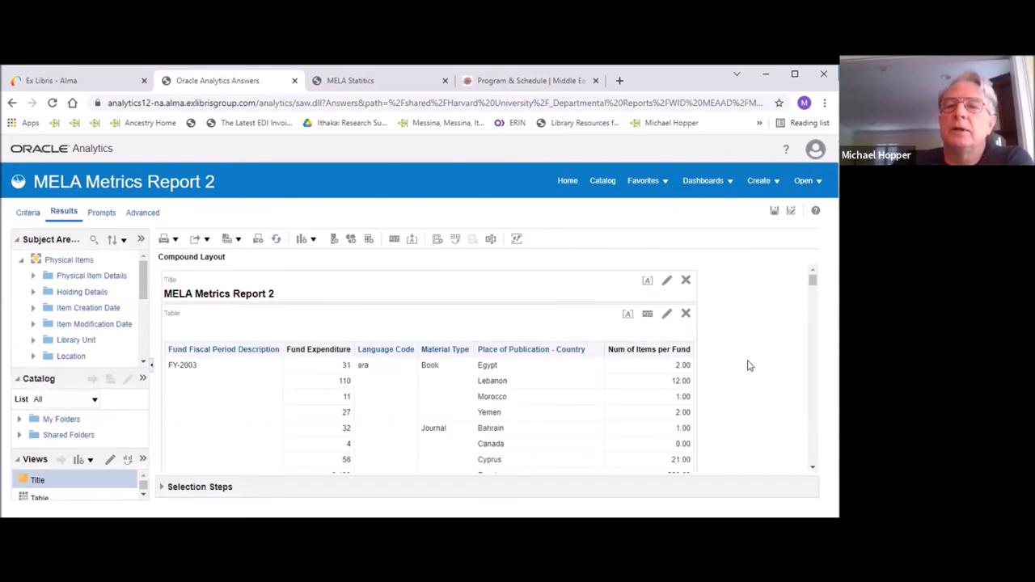
pyautogui.moveTo(814, 281)
pyautogui.mouseDown()
pyautogui.moveTo(820, 364)
pyautogui.moveTo(813, 271)
pyautogui.mouseUp()
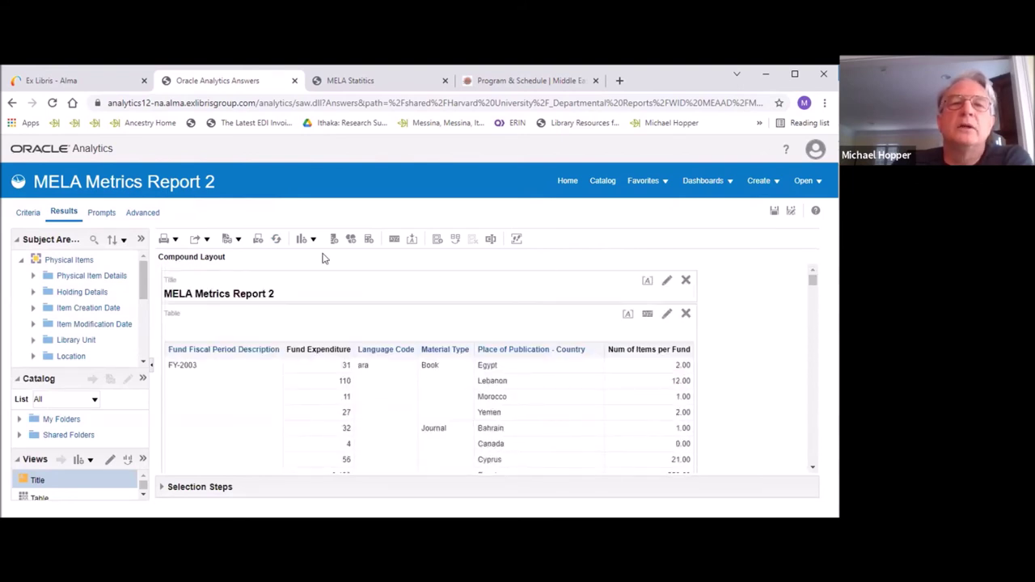
pyautogui.click(201, 239)
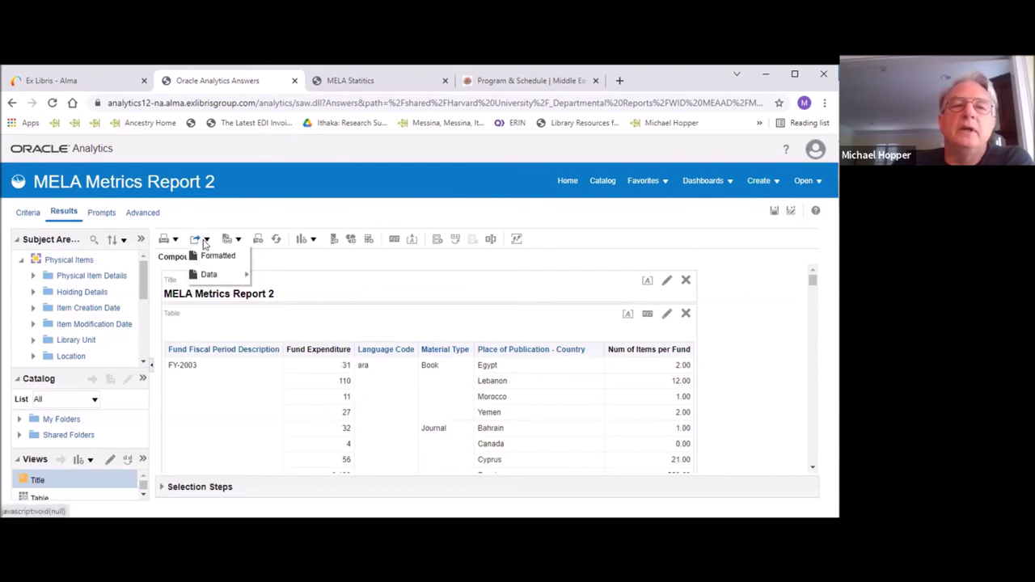
pyautogui.moveTo(208, 275)
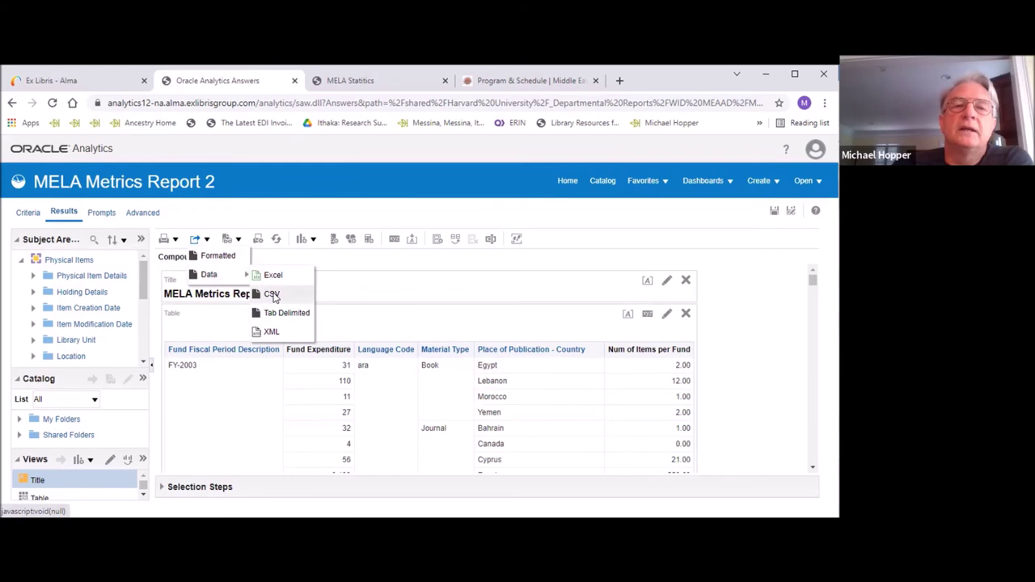
pyautogui.click(273, 296)
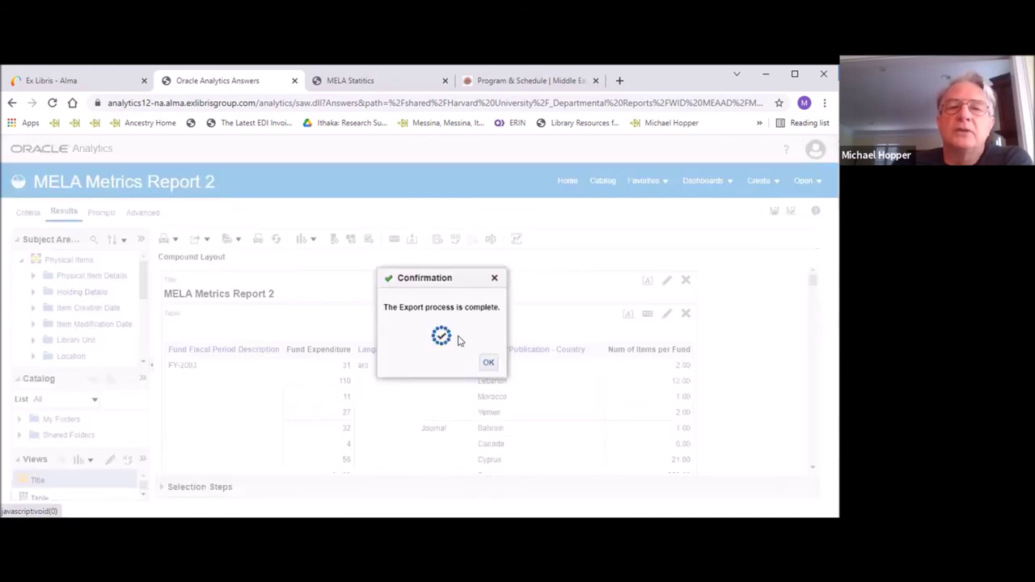
pyautogui.click(488, 362)
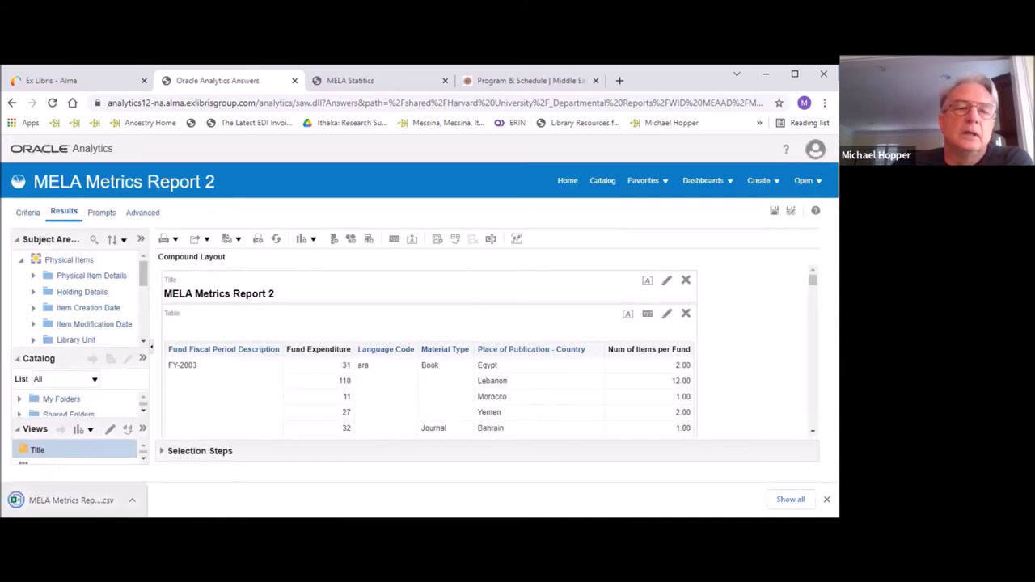
pyautogui.click(61, 501)
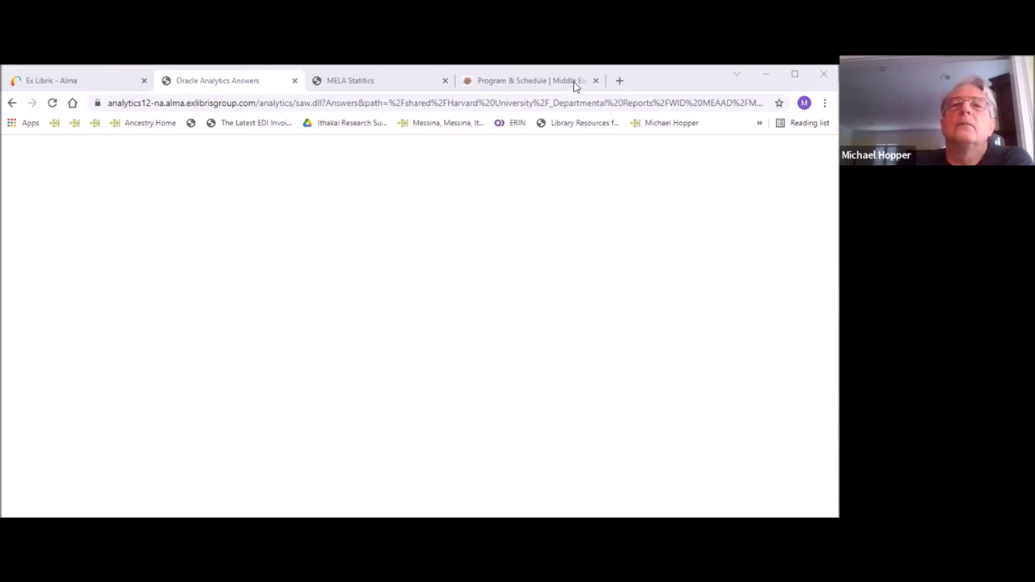
# Step: On the MELA Statistics page, filter Harvard results to Language Arabic and Year 2021
pyautogui.click(370, 82)
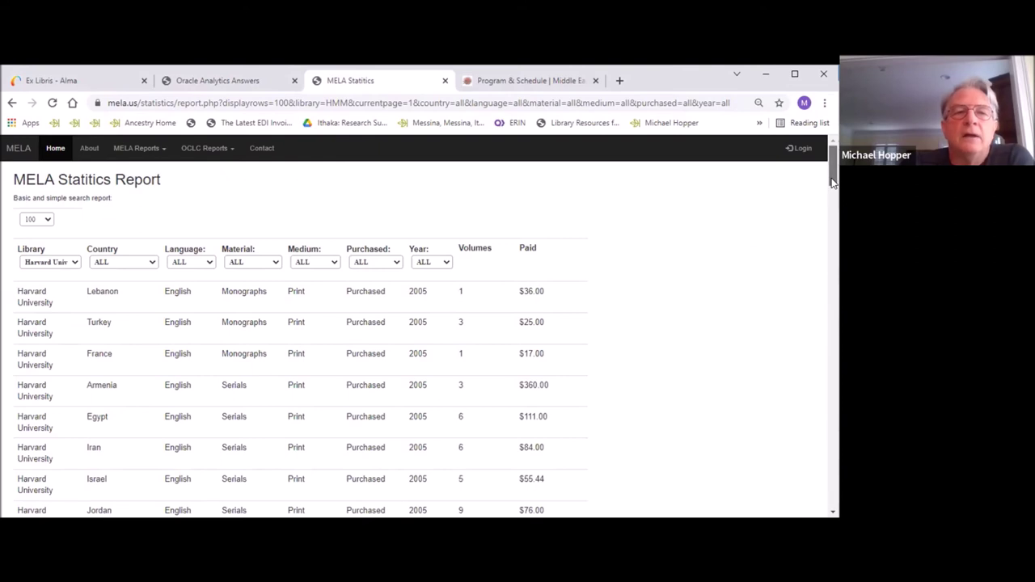
pyautogui.scroll(-1, 243, 287)
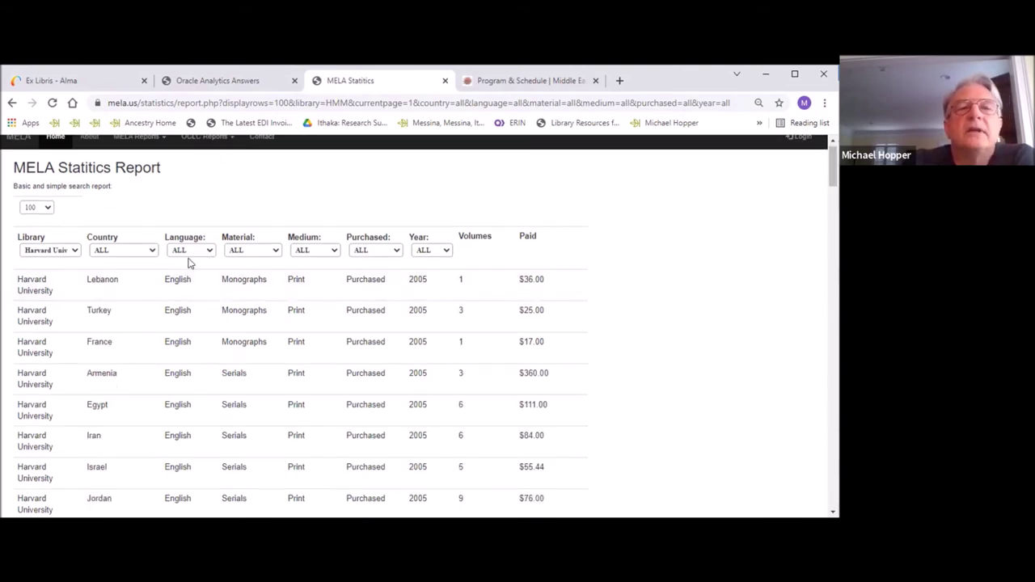
pyautogui.click(188, 251)
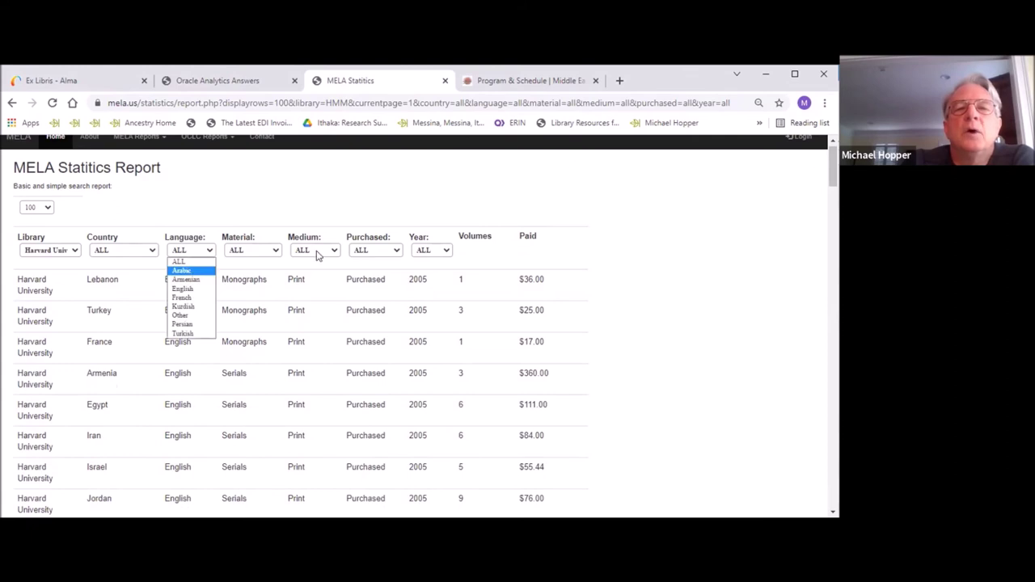
pyautogui.press('Down')
pyautogui.press('Return')
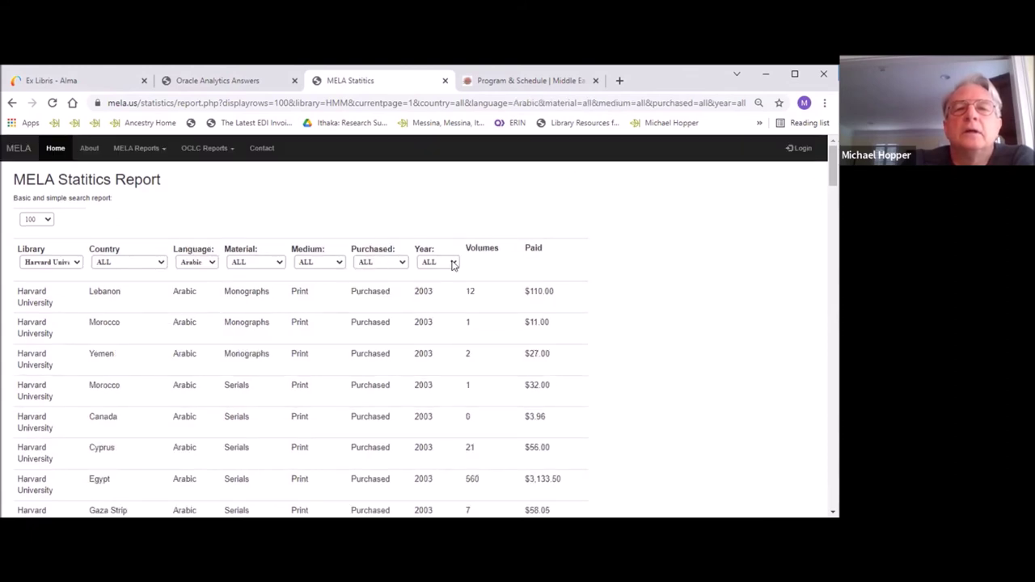
pyautogui.click(448, 262)
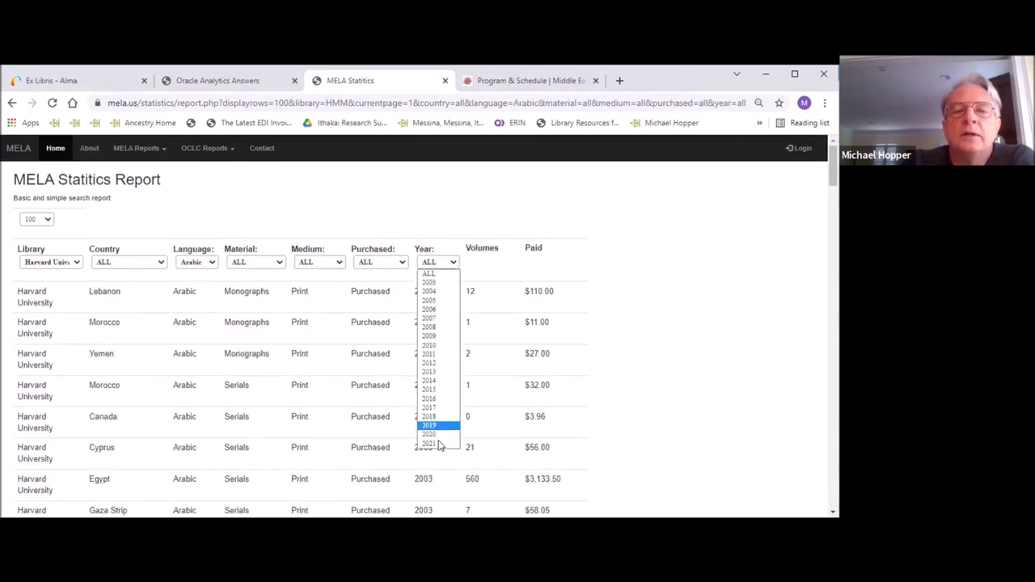
pyautogui.press('Return')
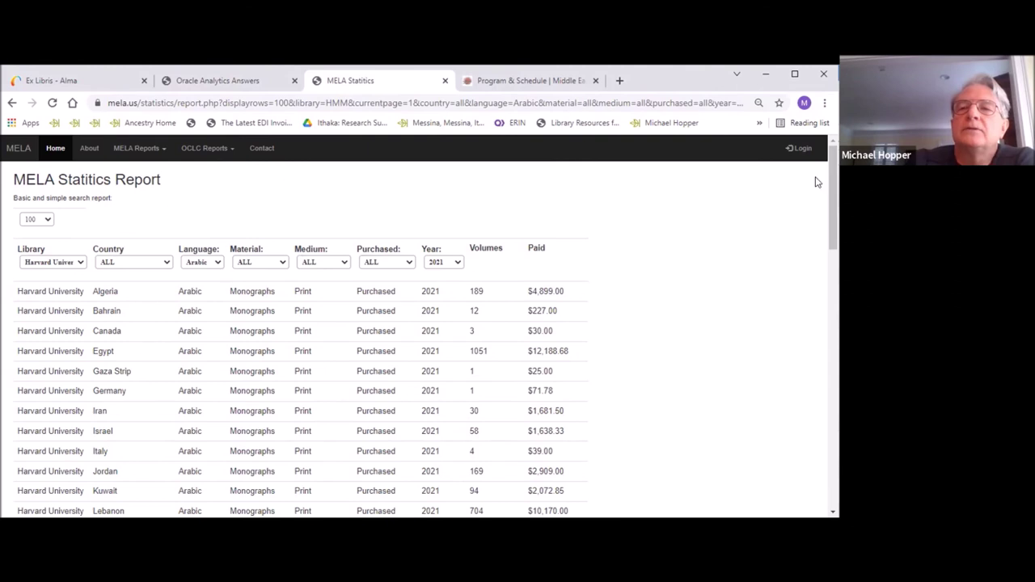
# Step: Scroll through the Arabic 2021 Harvard results, then close the Program & Schedule tab
pyautogui.scroll(-1, 829, 197)
pyautogui.moveTo(830, 191); pyautogui.dragTo(833, 199)
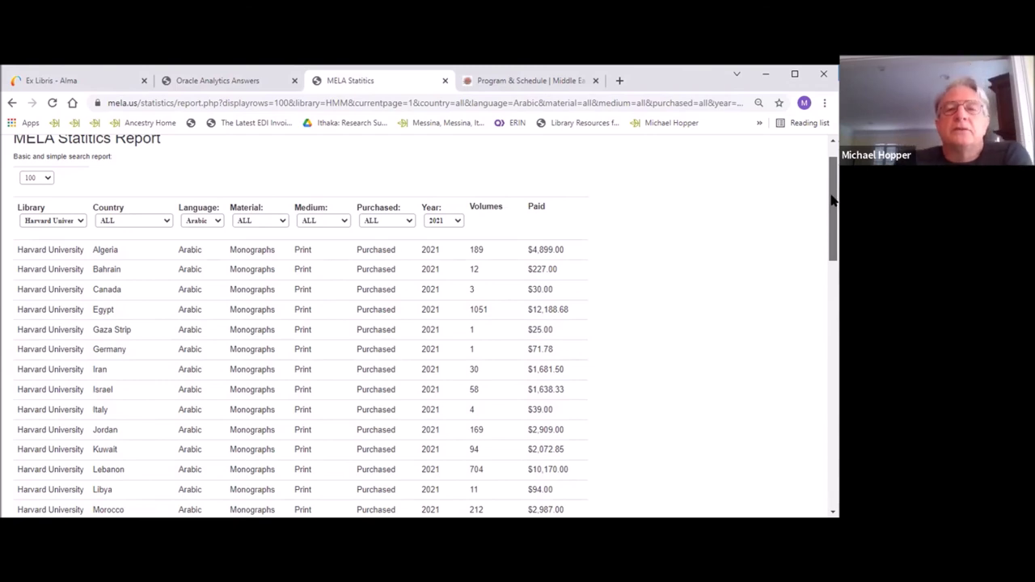
pyautogui.moveTo(833, 199); pyautogui.dragTo(833, 200)
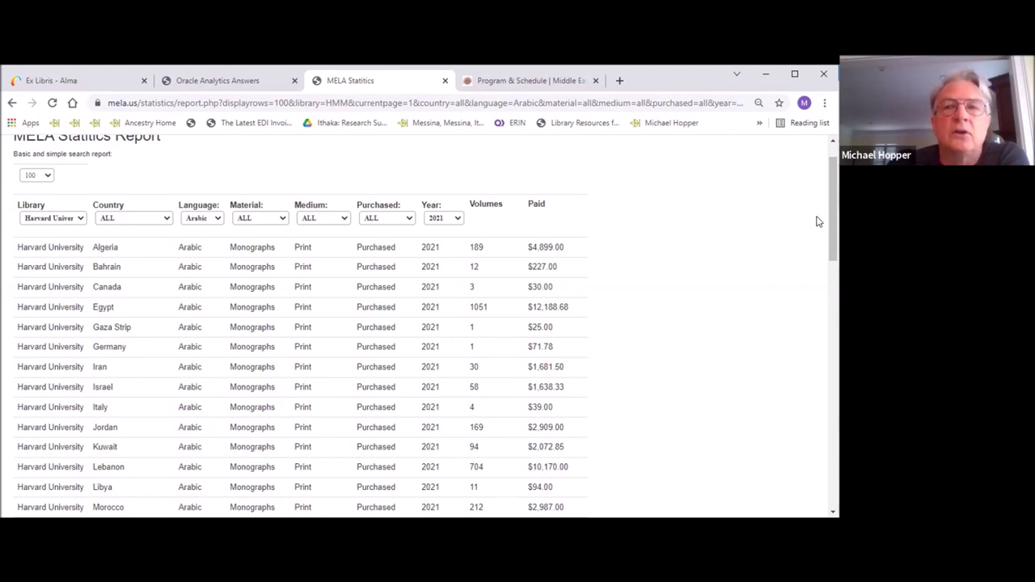
pyautogui.moveTo(829, 219); pyautogui.dragTo(827, 260)
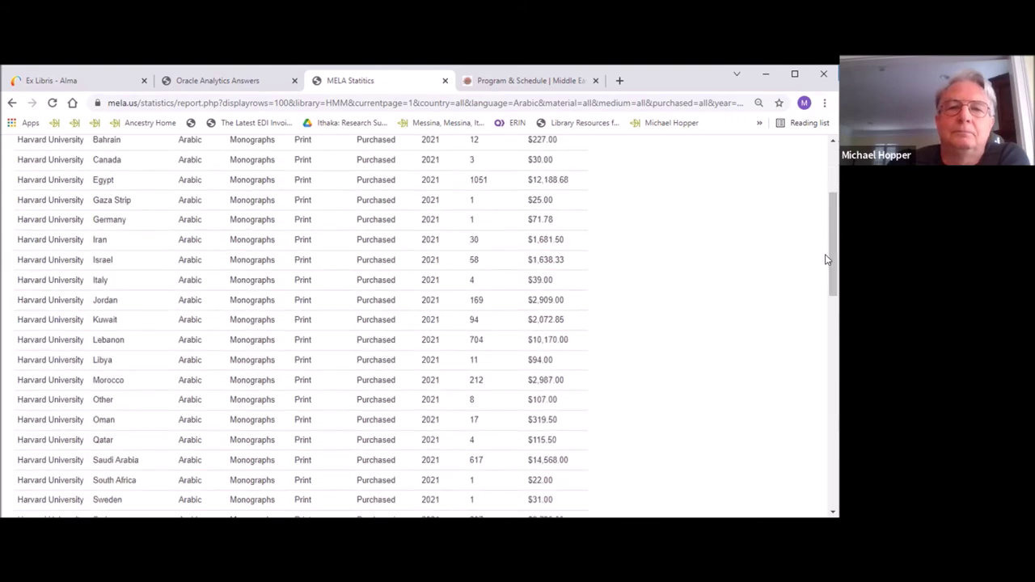
pyautogui.click(595, 80)
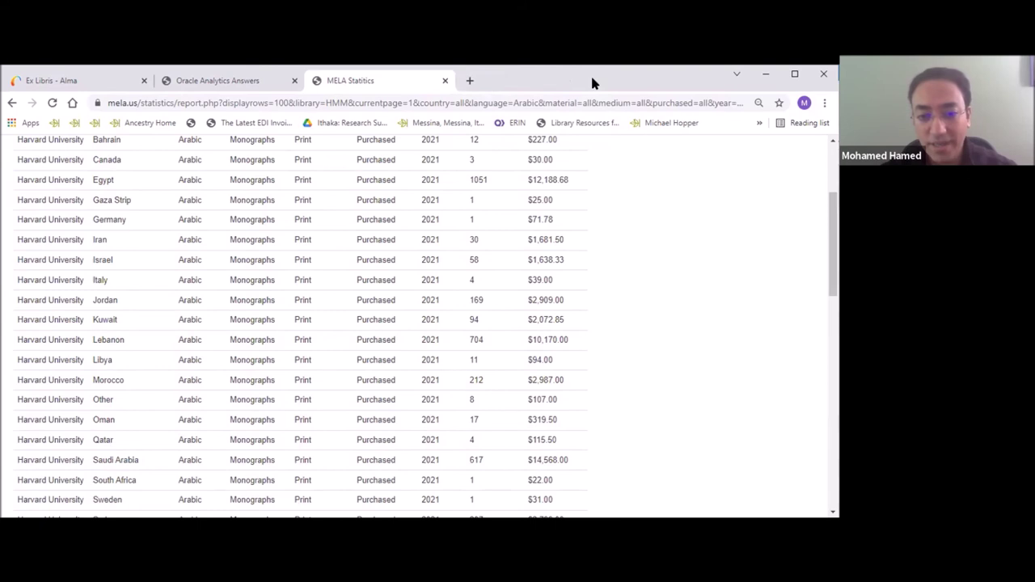